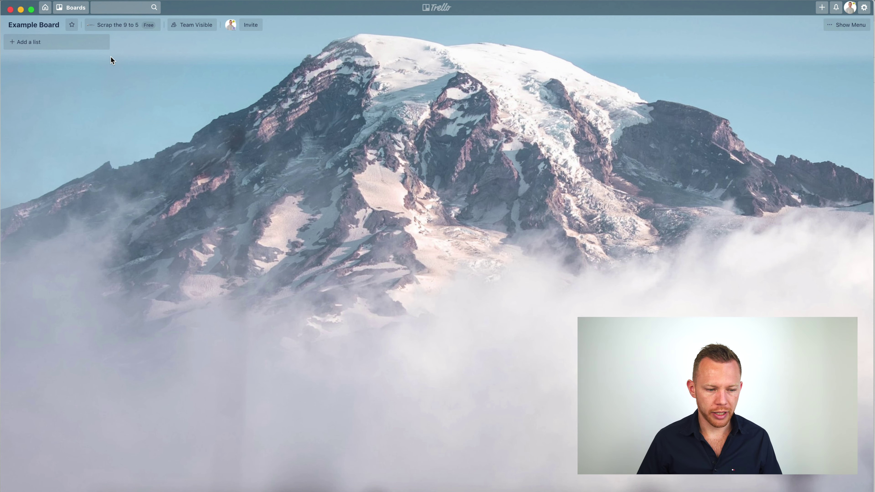
Open the title field for a new list on the empty Example Board
left_click(64, 42)
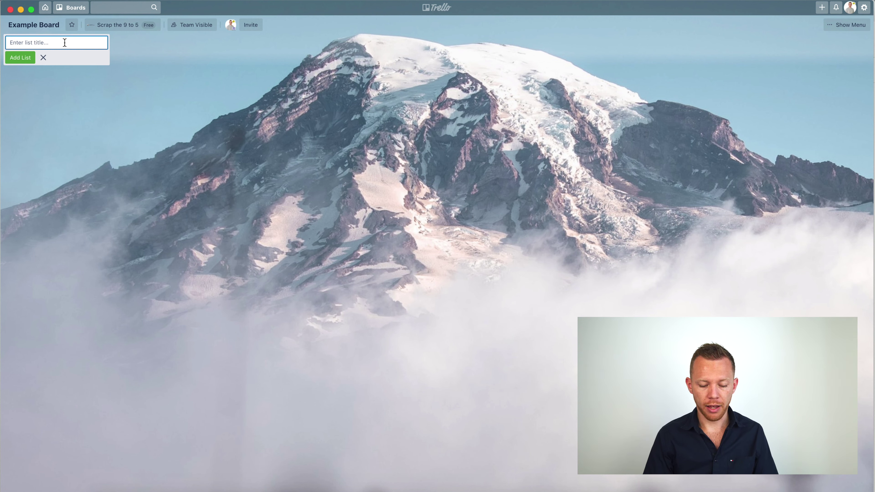
Create the list 'Empower people in ST9T5 - To Create Freedom'
type("Empowerr")
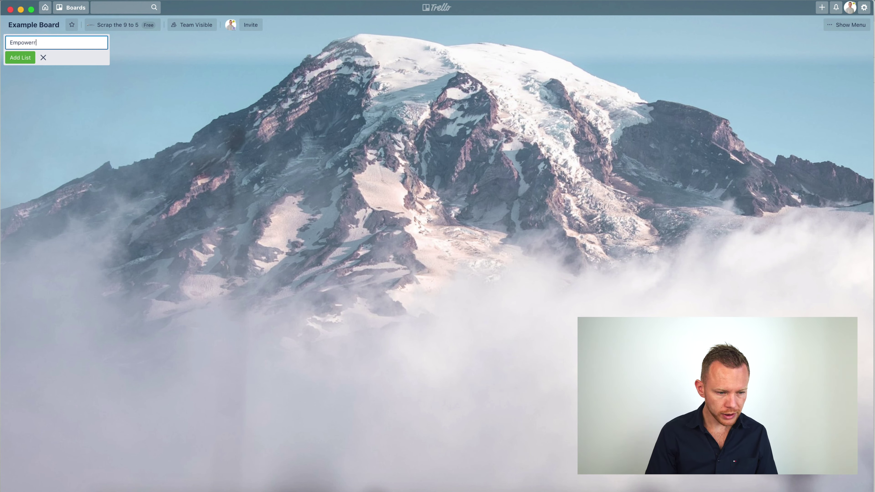
key("BackSpace")
type(" people in ")
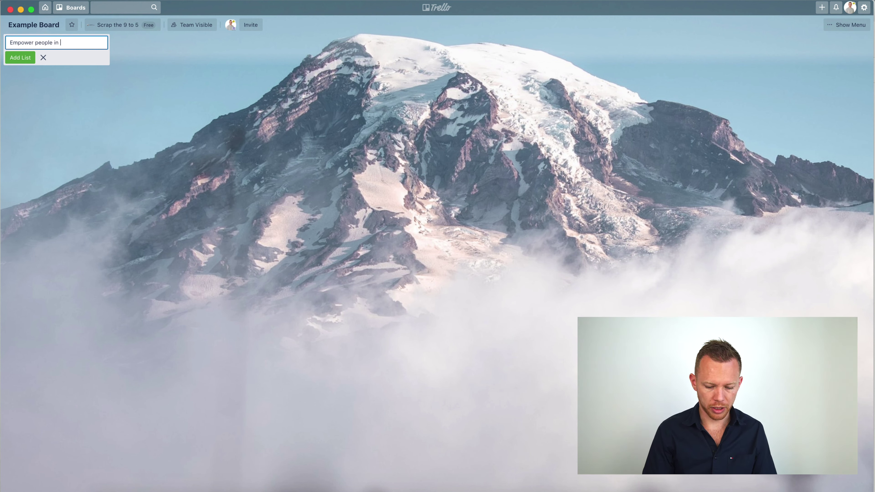
type("ST9T5")
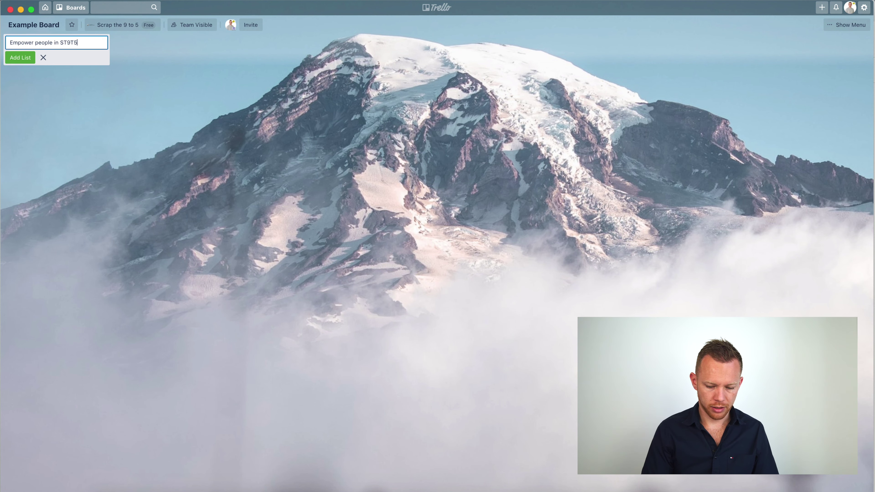
type(" - To Cr")
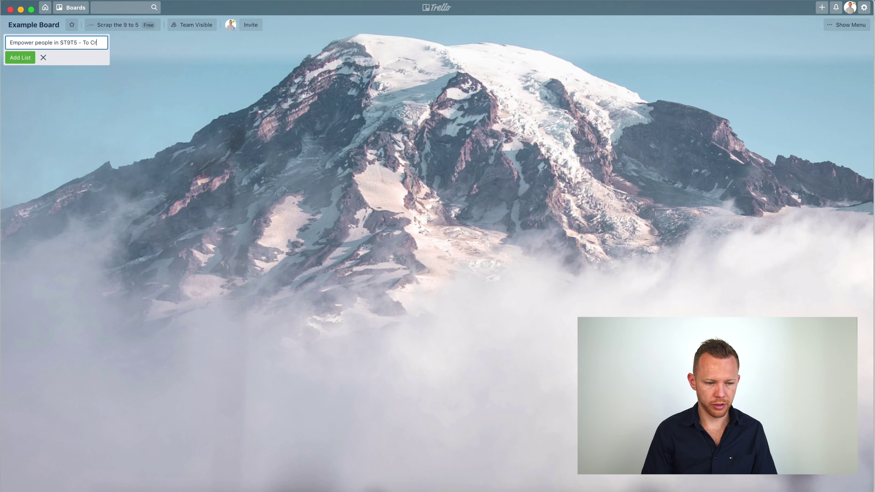
type("eate Freedom")
key("Return")
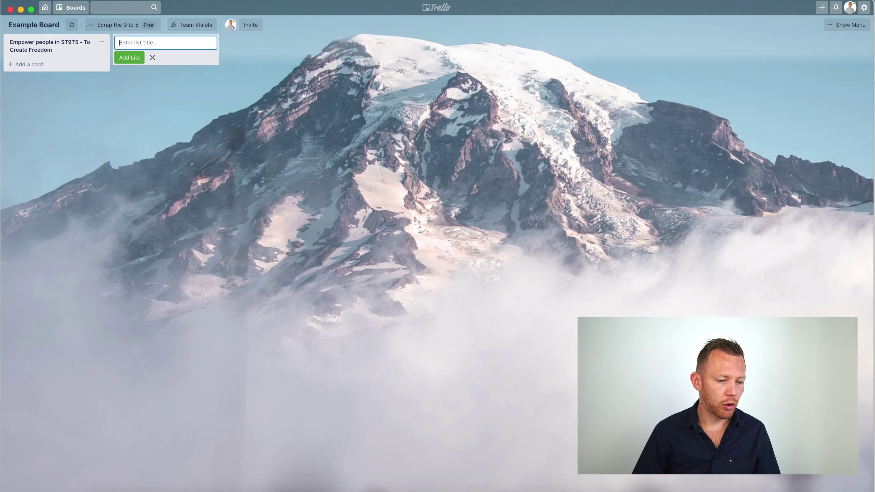
left_click(30, 150)
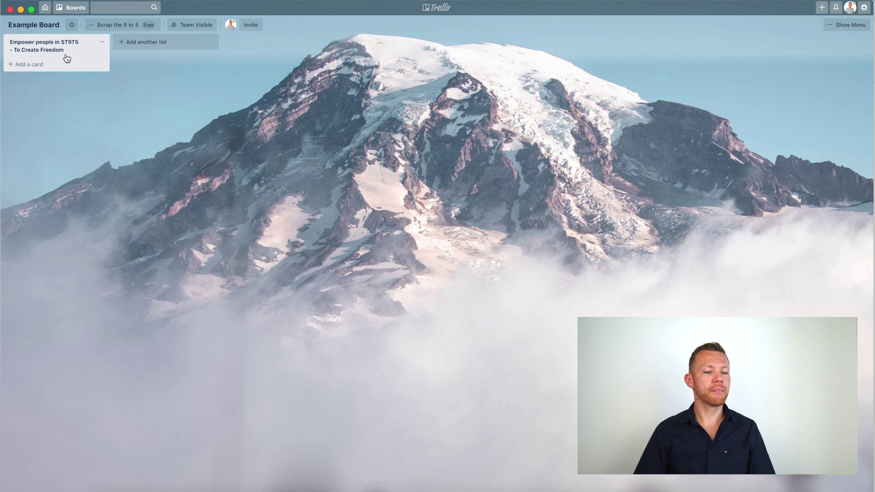
Add cards 'Produce High Quality ads - Targeted' and 'Connect with highest level clients - Coaching'
left_click(62, 64)
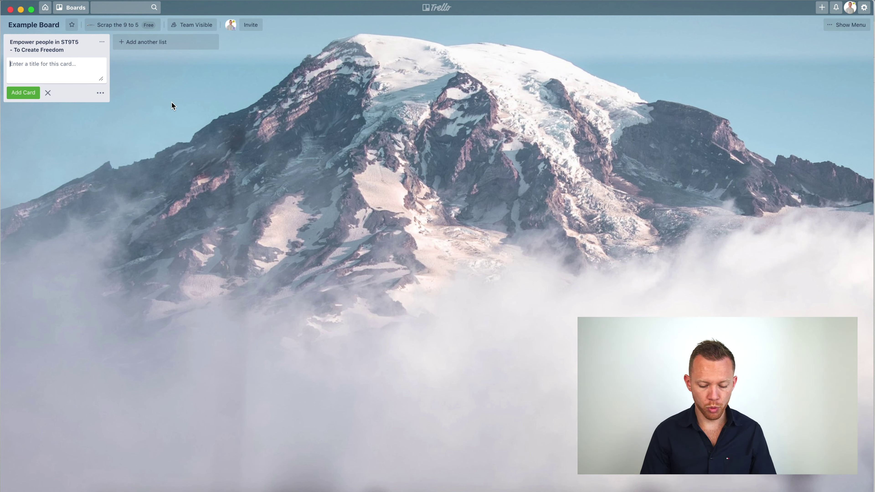
type("More, high")
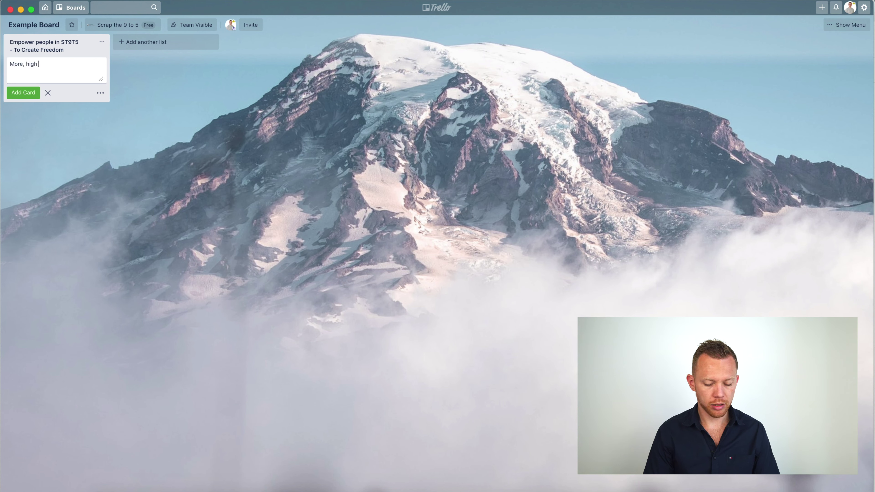
type(" quality")
key("super+a")
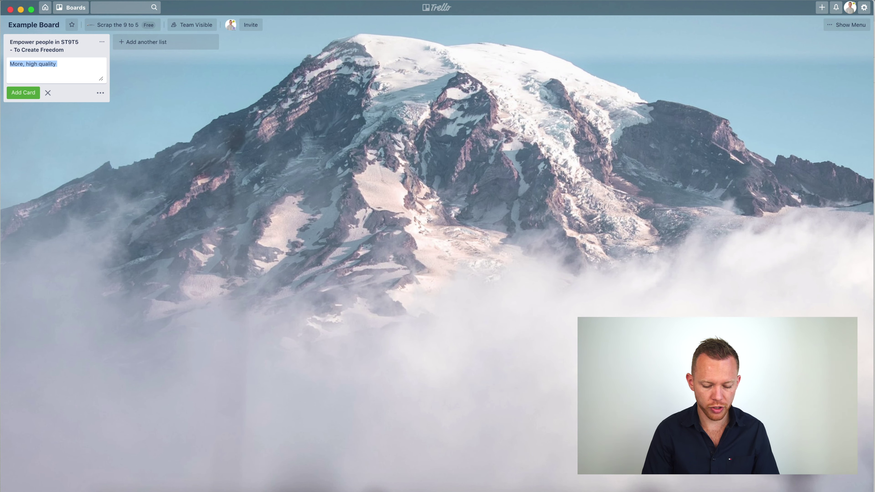
type("Produce Hig")
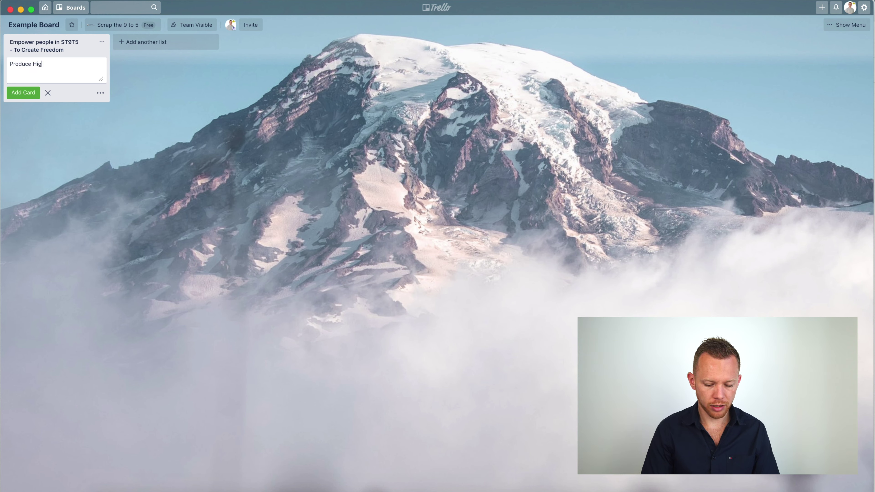
type("h Quality ads")
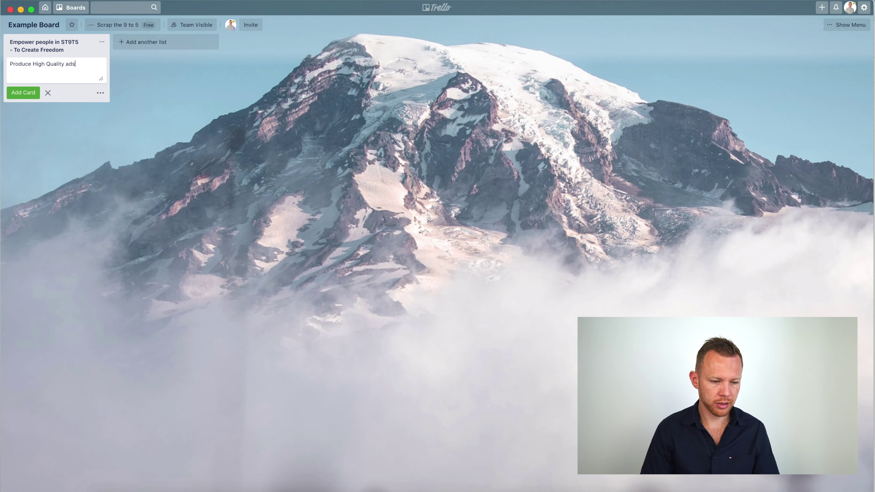
type(" - Targeted")
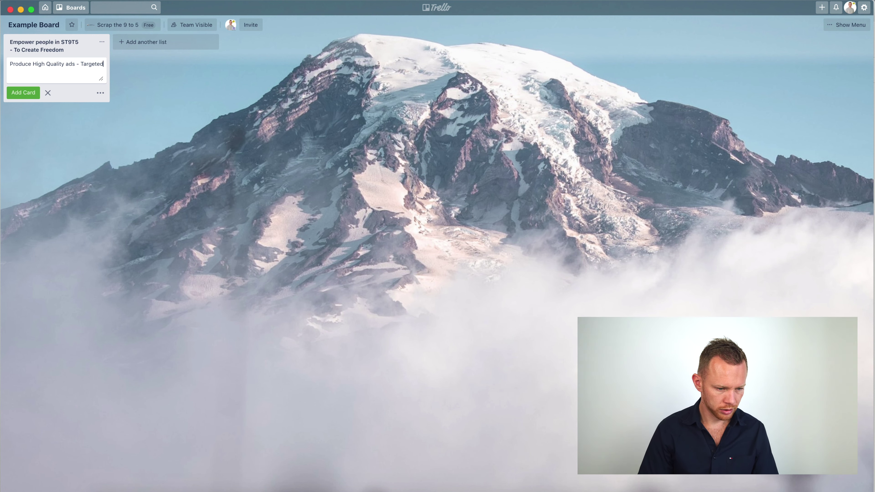
key("Return")
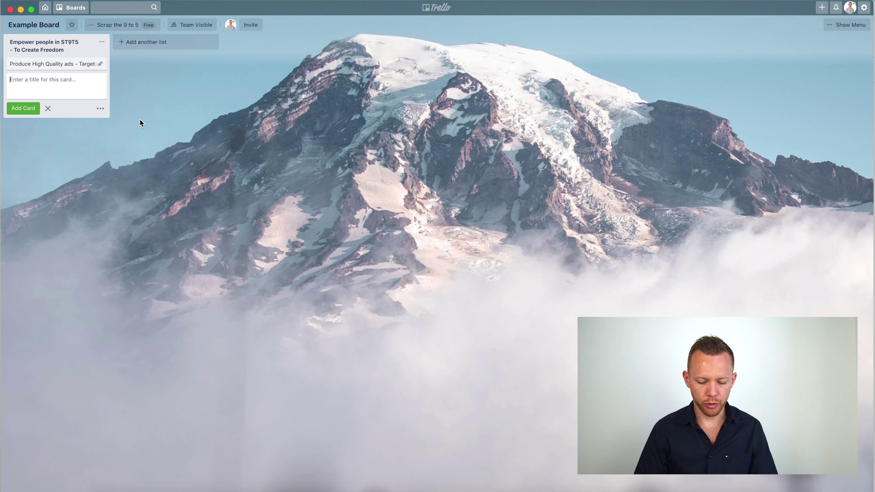
type("Connec")
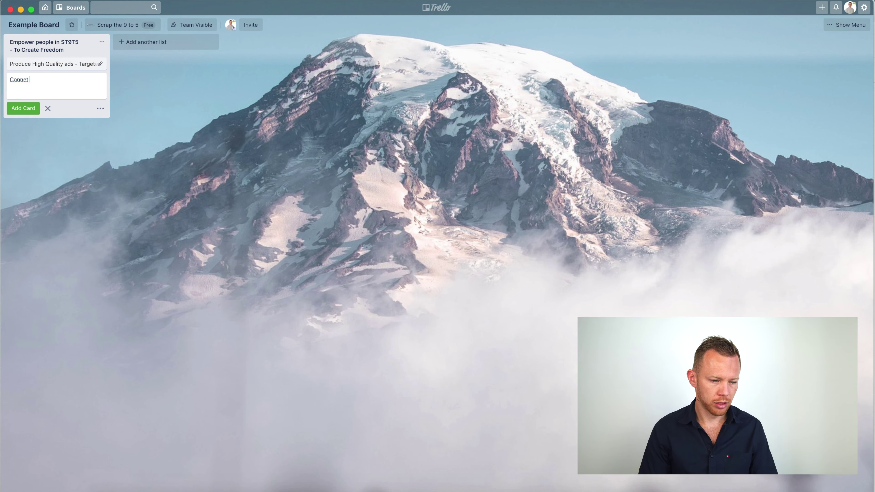
type("t with ")
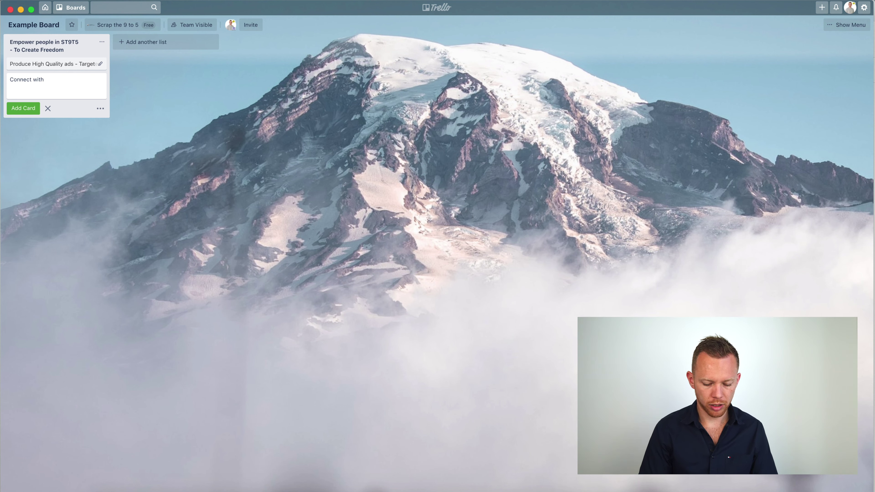
type("highest ")
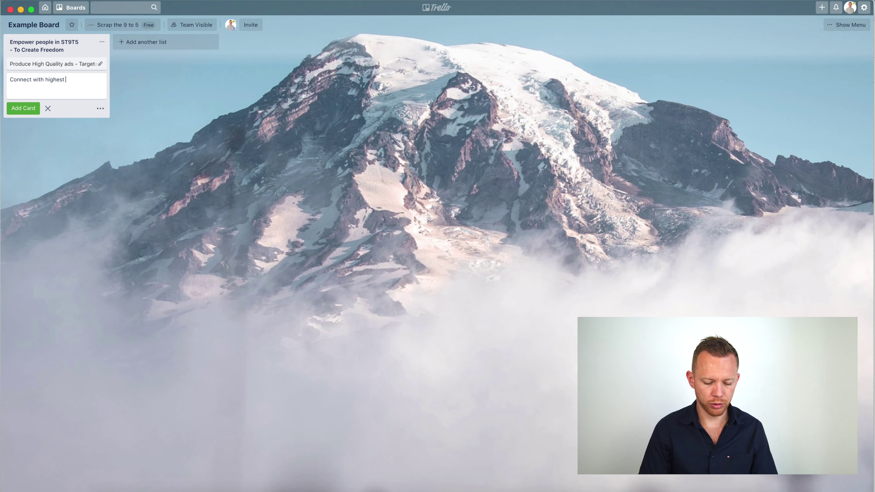
type("level clients")
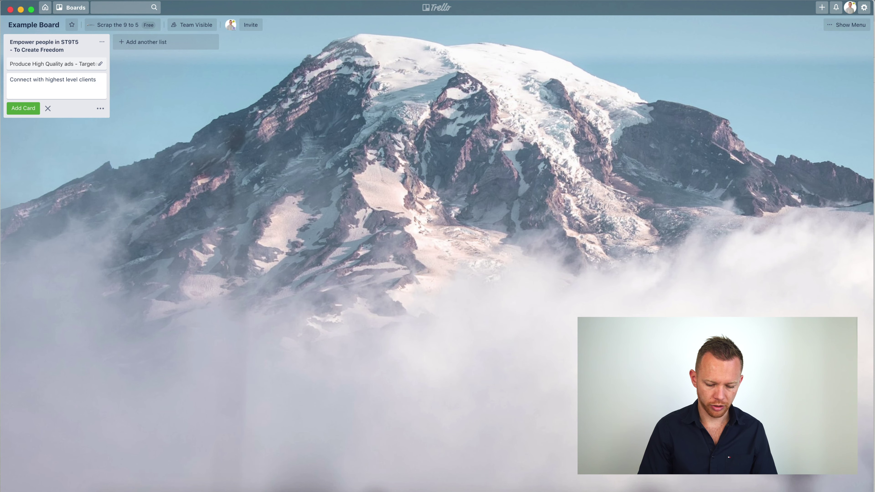
type(" - Coaching")
key("Return")
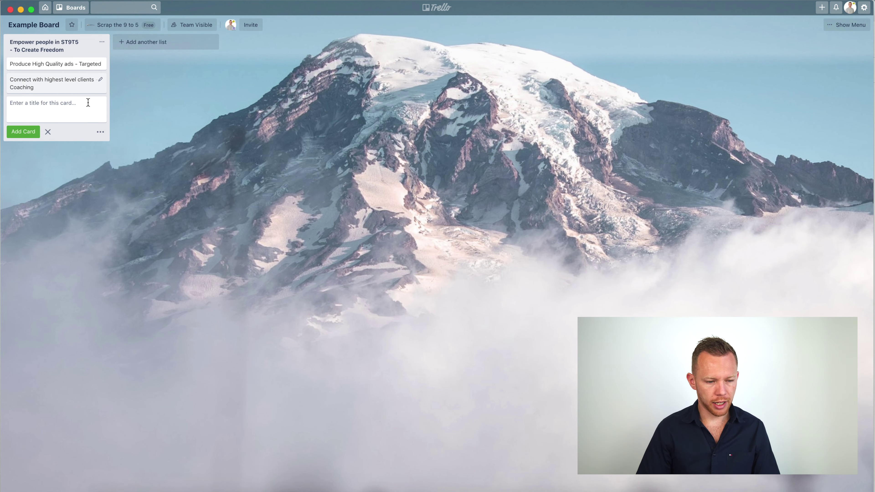
Append 'on their own businesses' to the coaching card's title
left_click(72, 88)
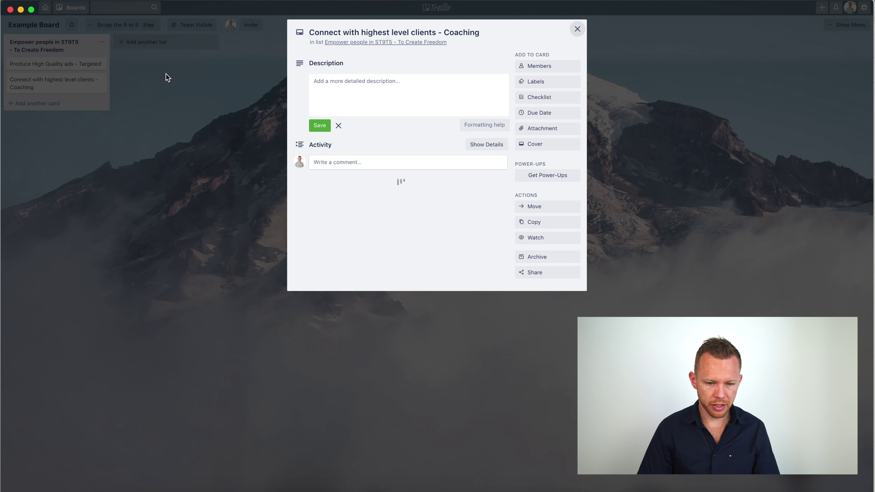
left_click(499, 37)
type("on their own business")
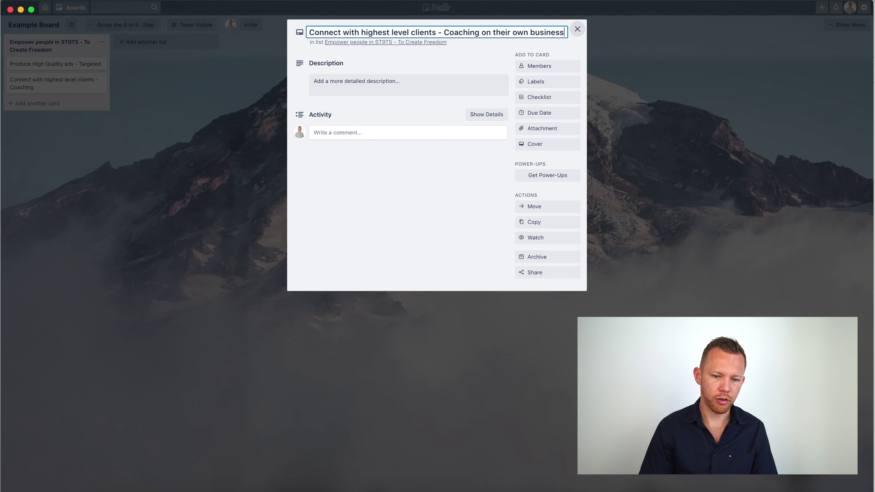
type("es")
key("Return")
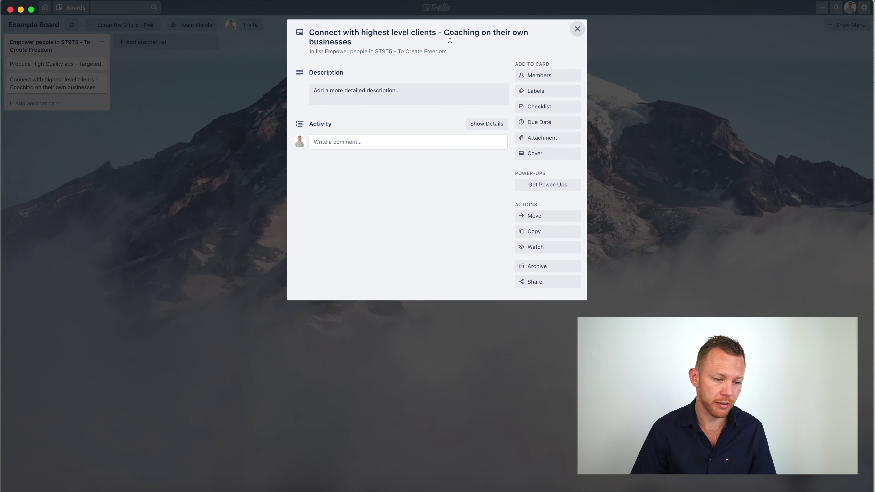
left_click(139, 111)
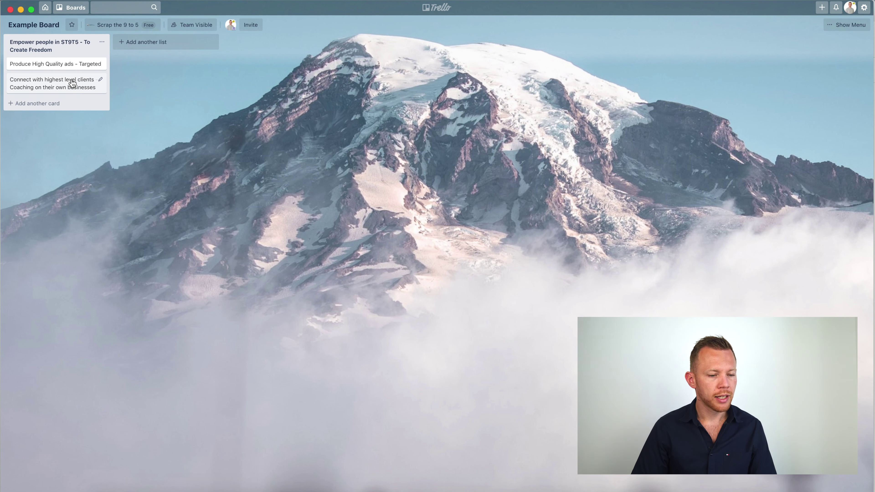
left_click(60, 104)
Add the card 'Produce High Quality YouTube Content' to the Empower people list
type("Produce ")
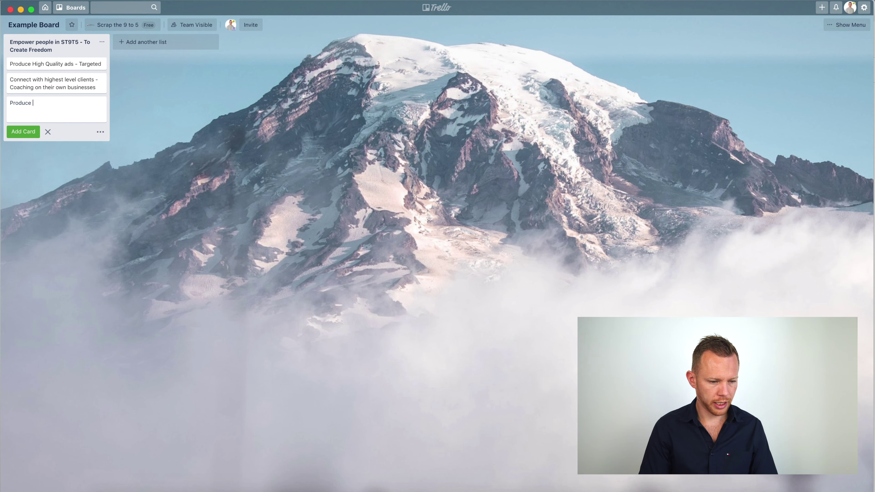
type("High Quality ")
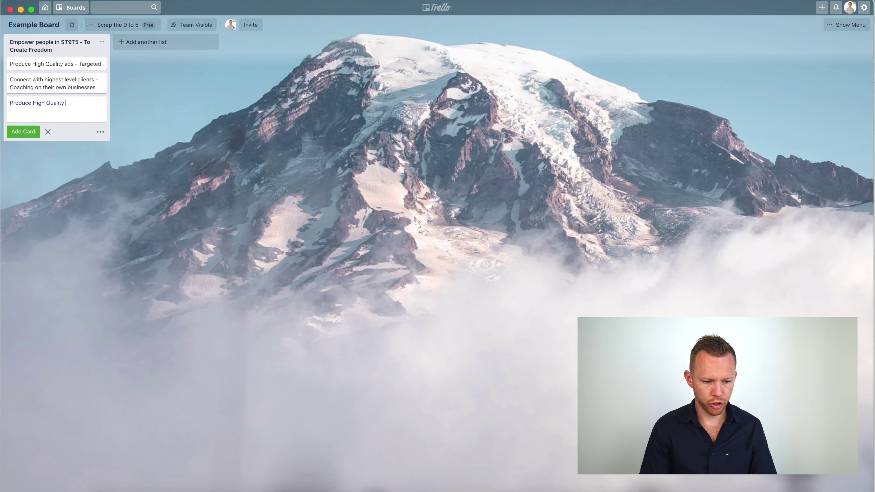
type("YouTube Content")
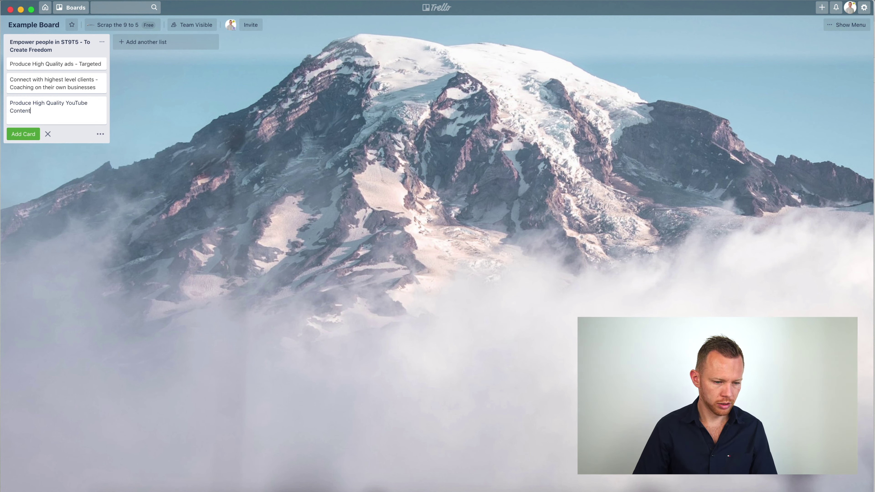
key("Return")
left_click(79, 192)
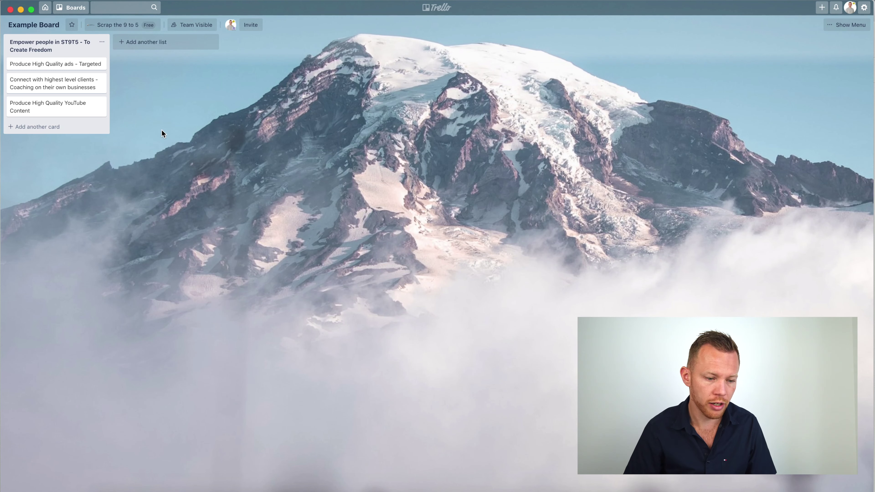
left_click(174, 42)
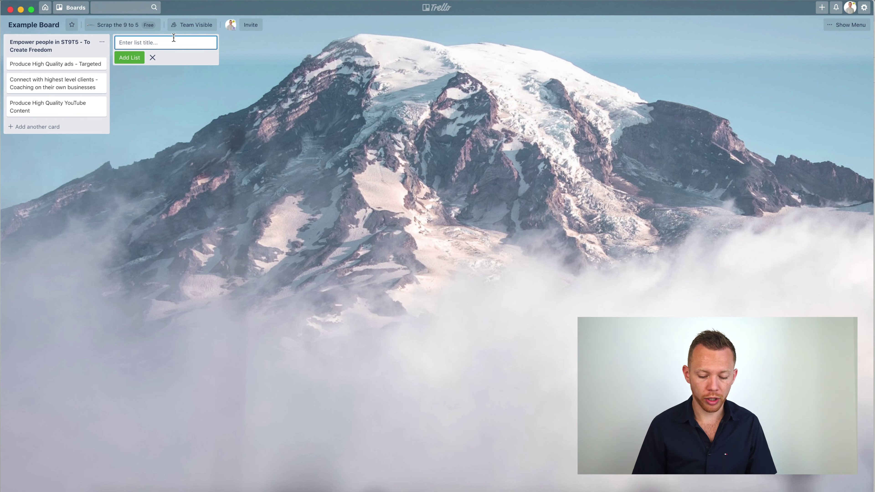
Create a 'Health - Training Marathon' list and rename it 'Health - Complete Marathon'
type("Health 0")
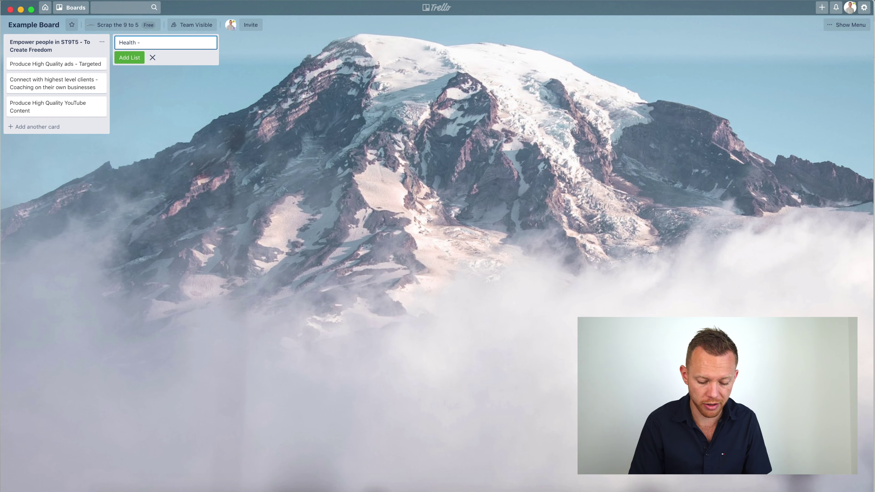
type("Training Marath")
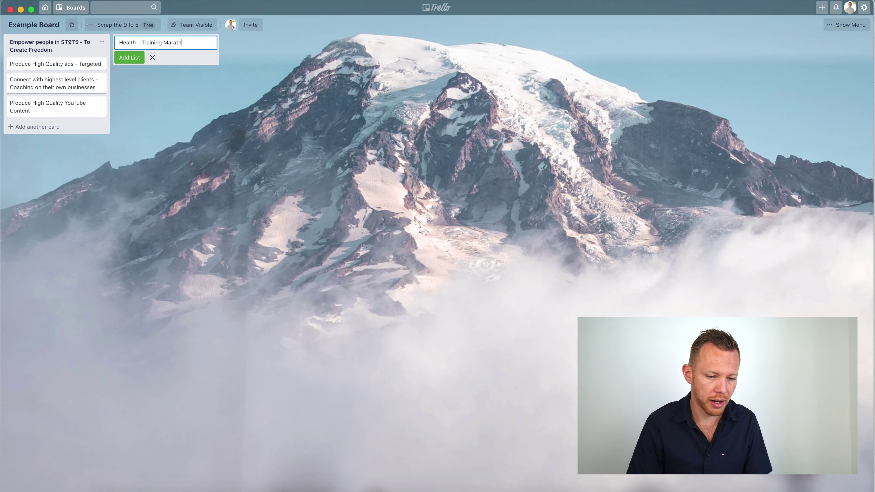
type("on")
key("Return")
left_click(190, 63)
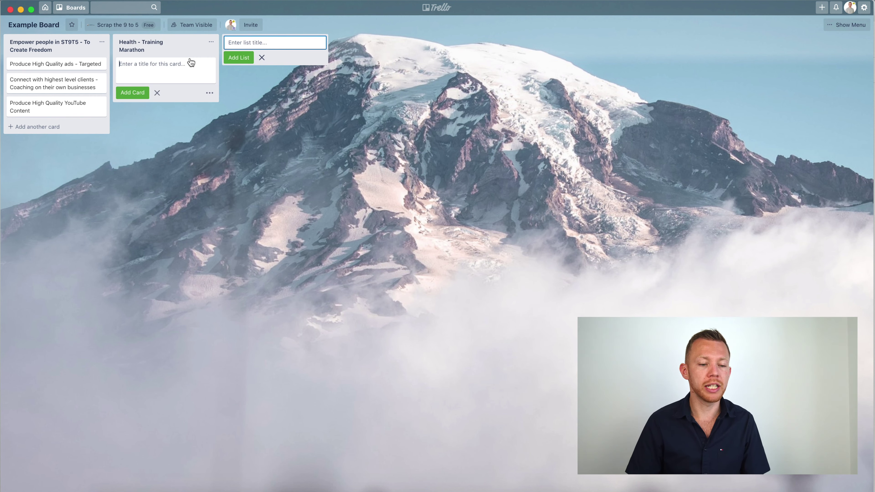
left_click(188, 42)
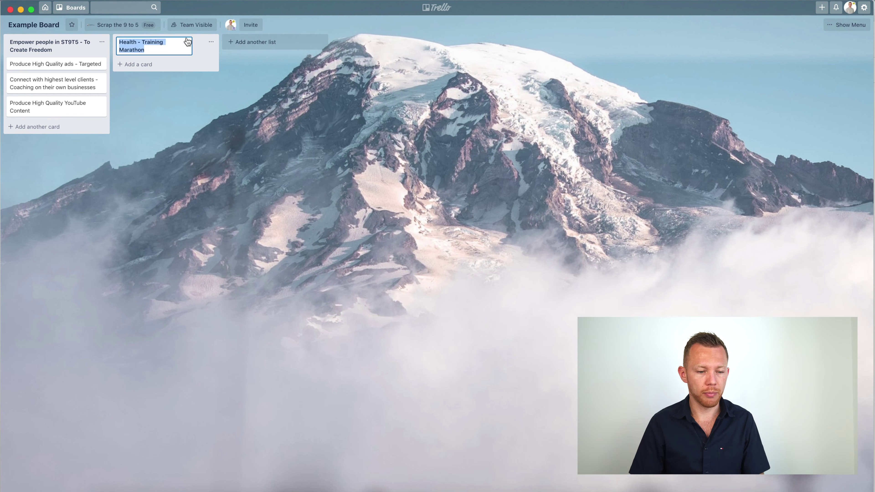
double_click(154, 42)
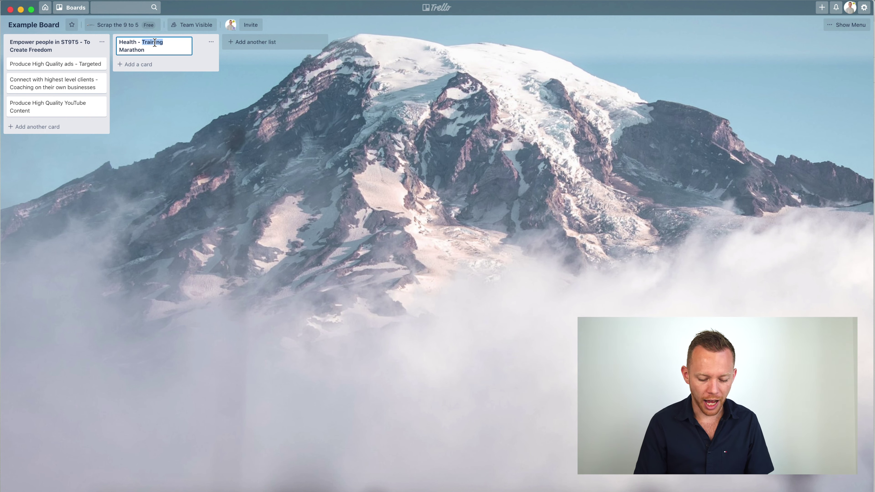
type("Complete")
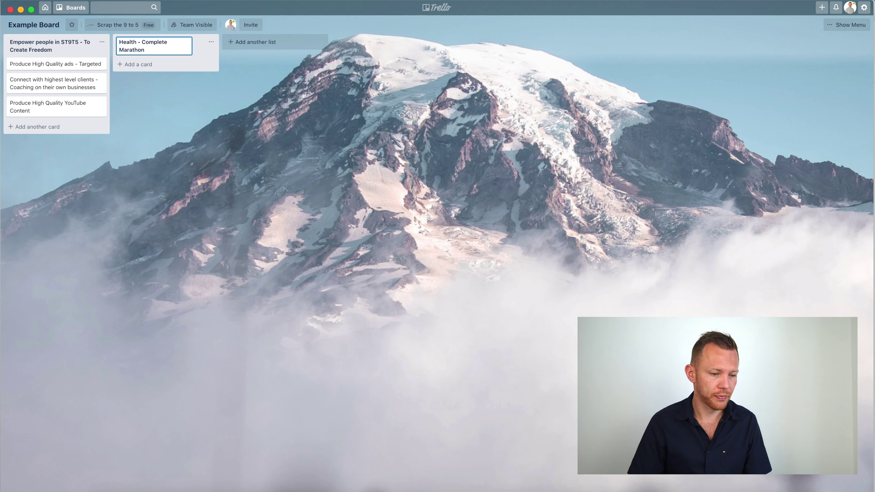
left_click(172, 117)
Add cards 'Run a practice Marathon', 'Continue with your nutrition plan' and 'Connect with your coach'
left_click(175, 64)
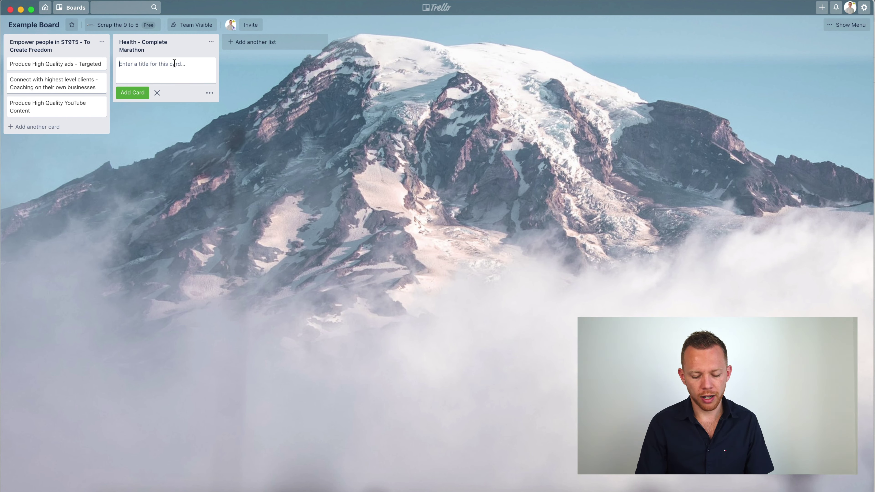
type("Run X amou")
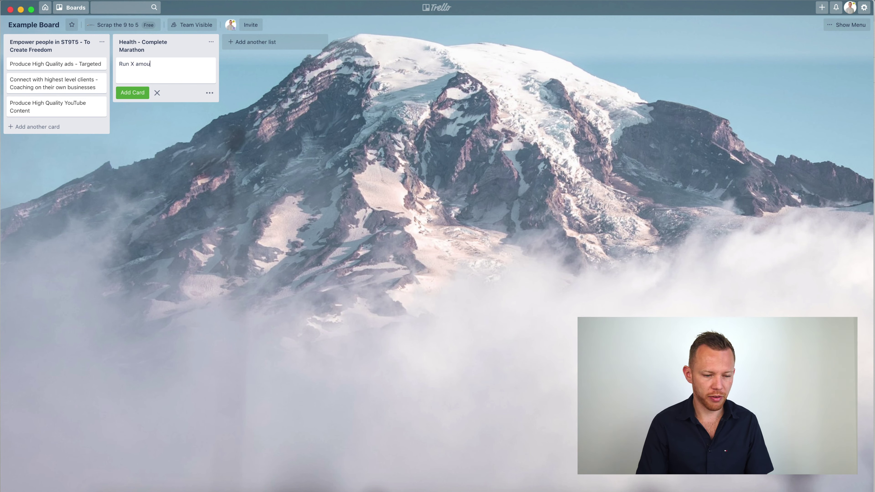
type("nt of practi")
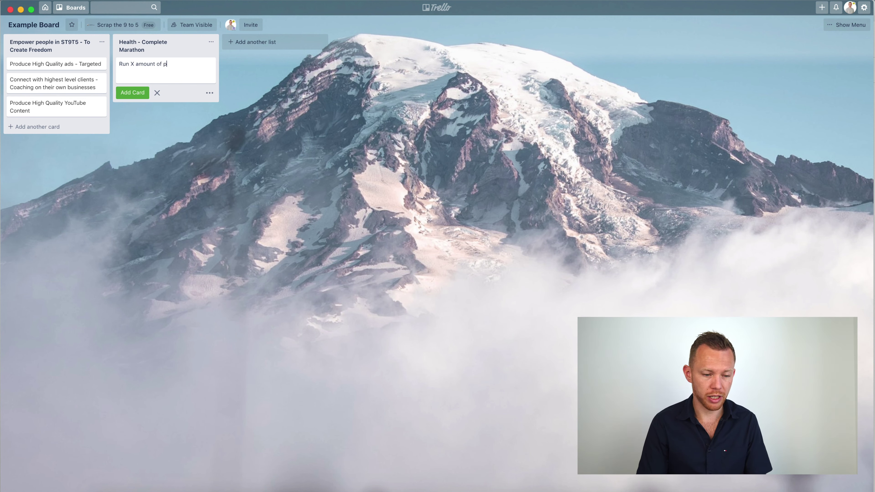
triple_click(163, 59)
type("R")
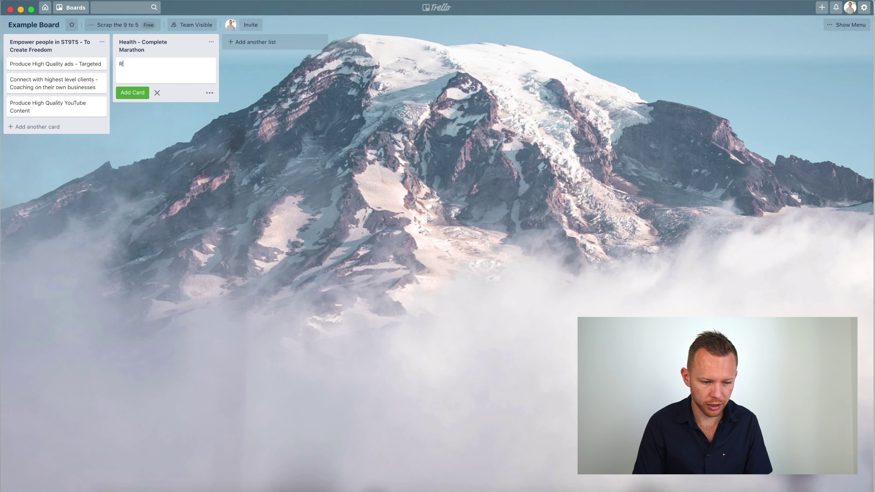
type("un a pr")
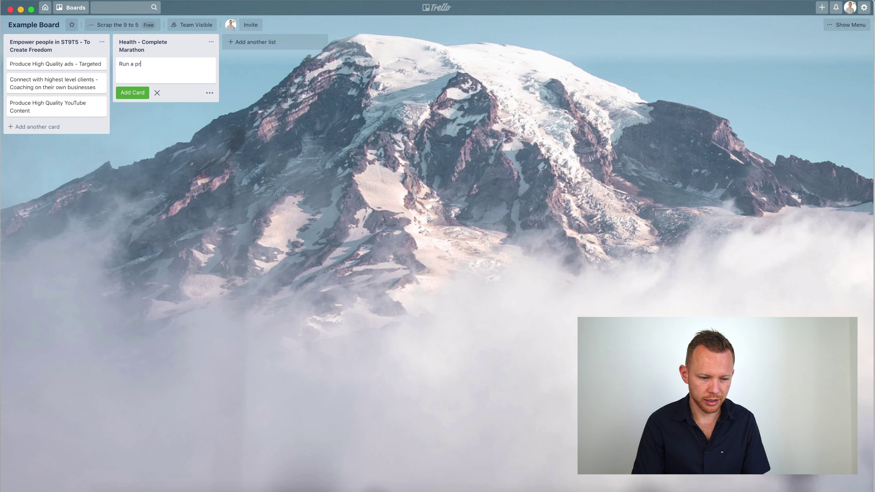
type("actice Marathon")
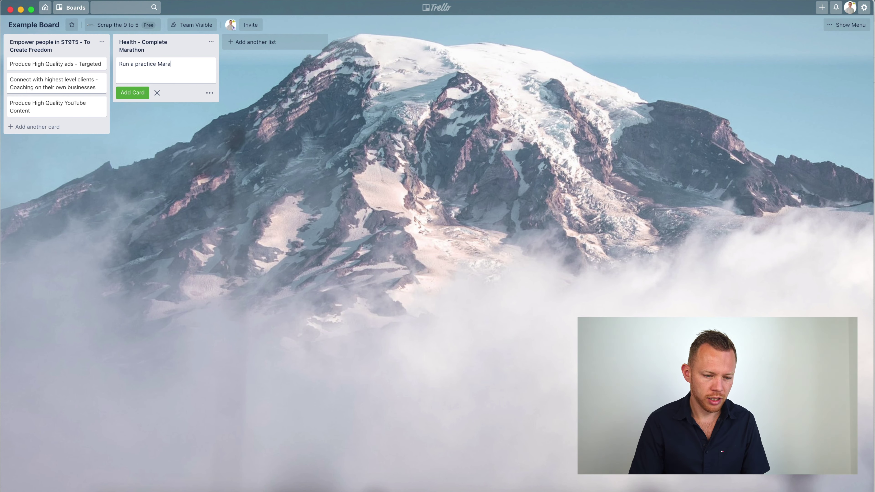
key("Return")
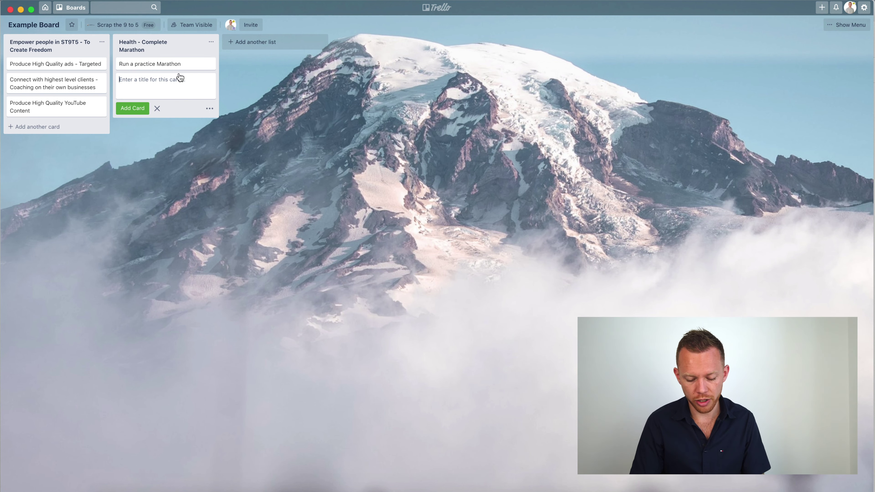
type("Continue witgh")
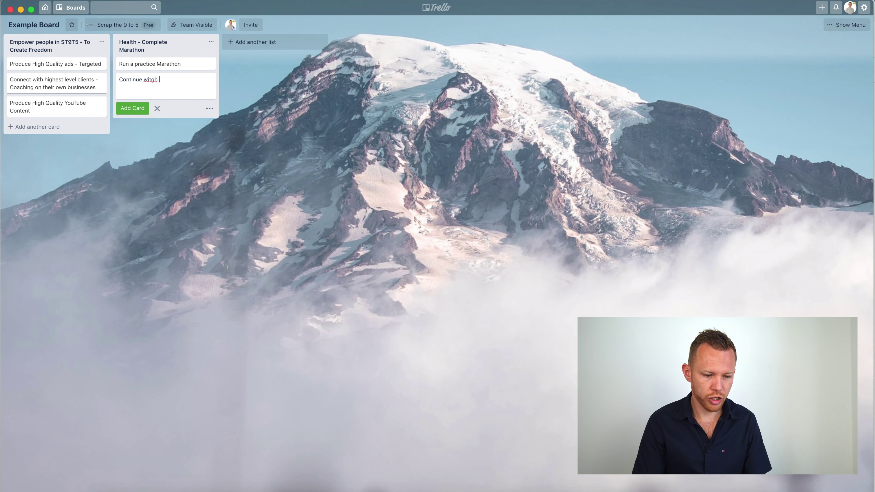
key("BackSpace")
key("BackSpace")
key("BackSpace")
type("h your nu")
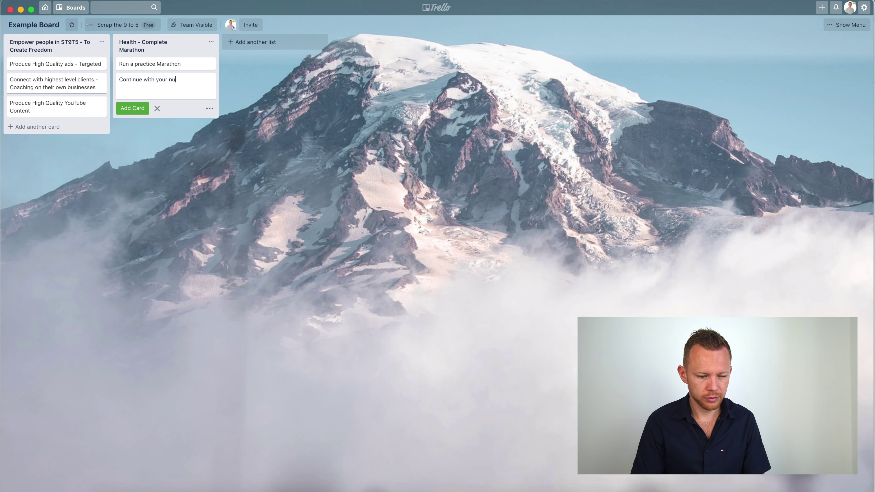
type("trition plan")
key("Return")
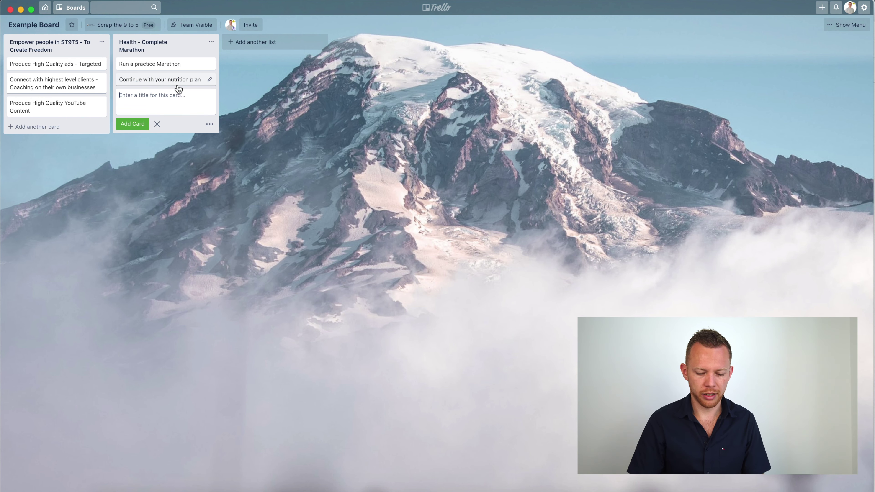
type("Conne")
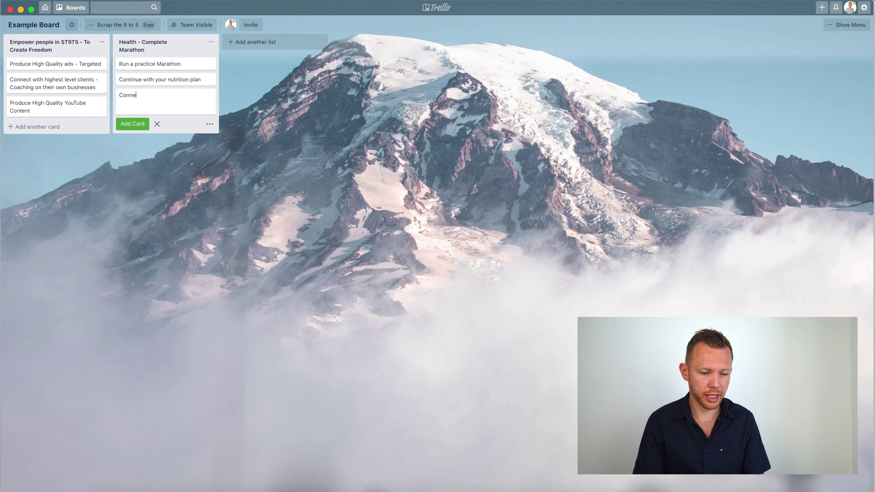
type("ct with ")
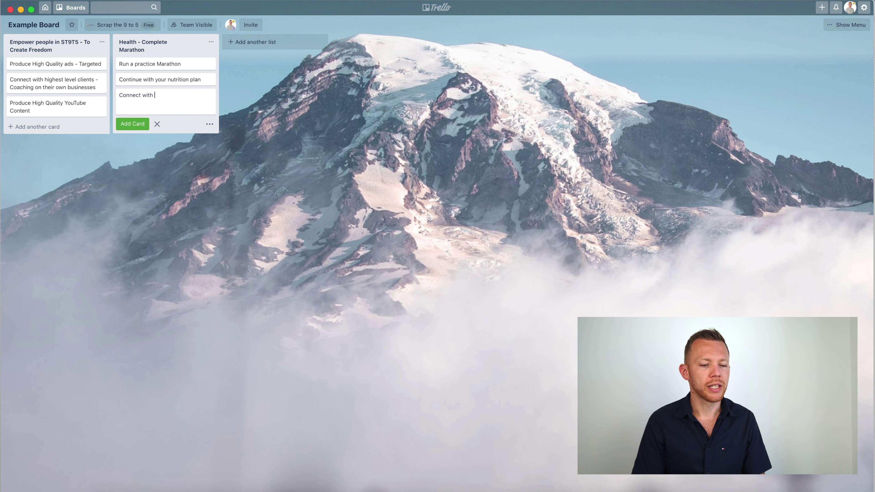
type("your coach")
key("Return")
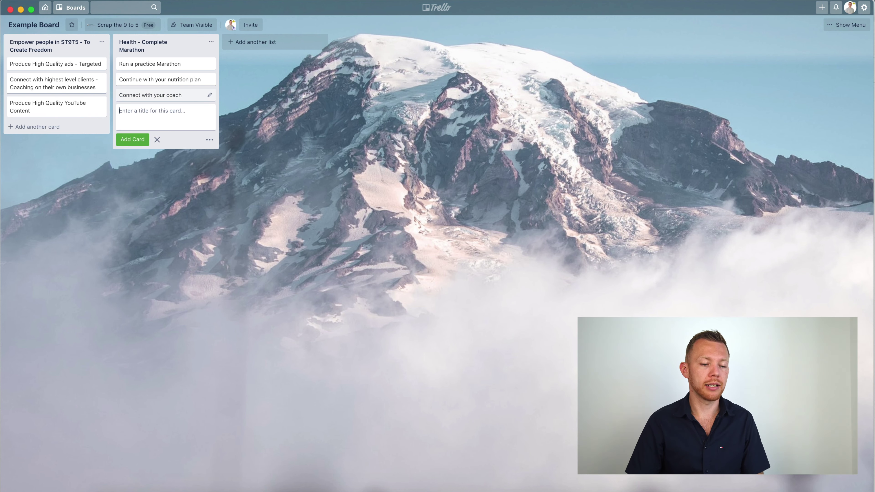
key("Escape")
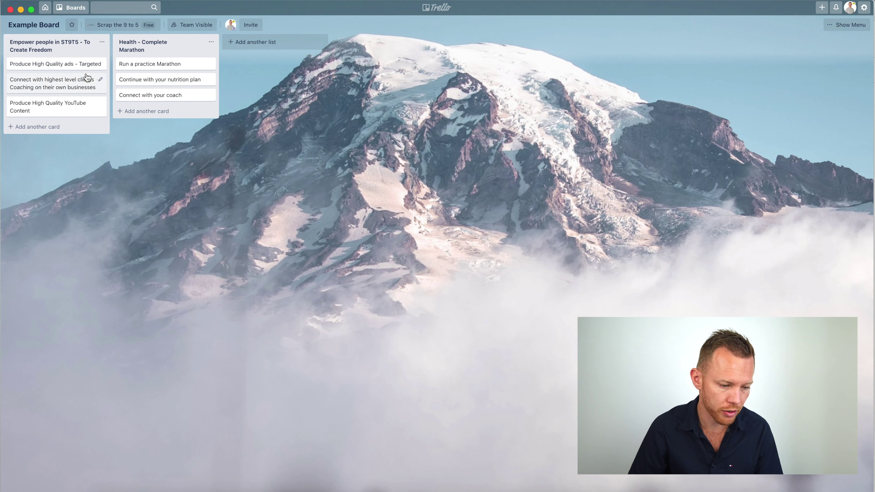
Start the ads card's description with I:, C: and E: lines
left_click(62, 64)
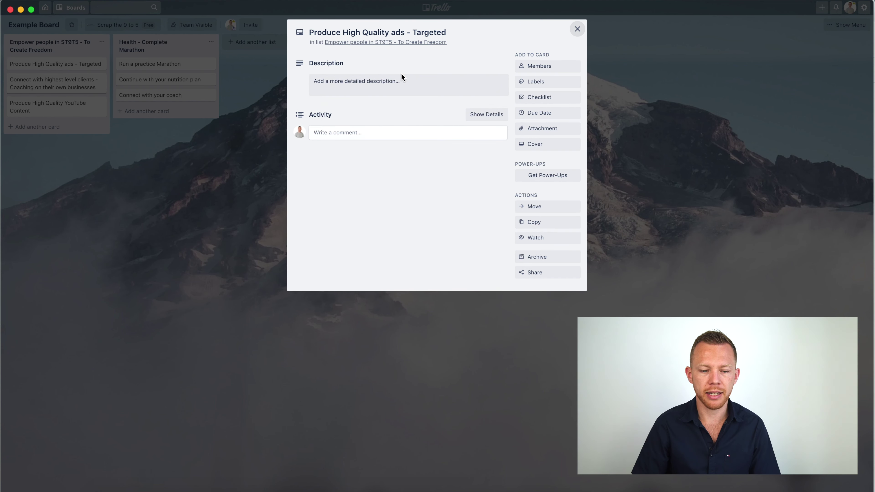
left_click(387, 88)
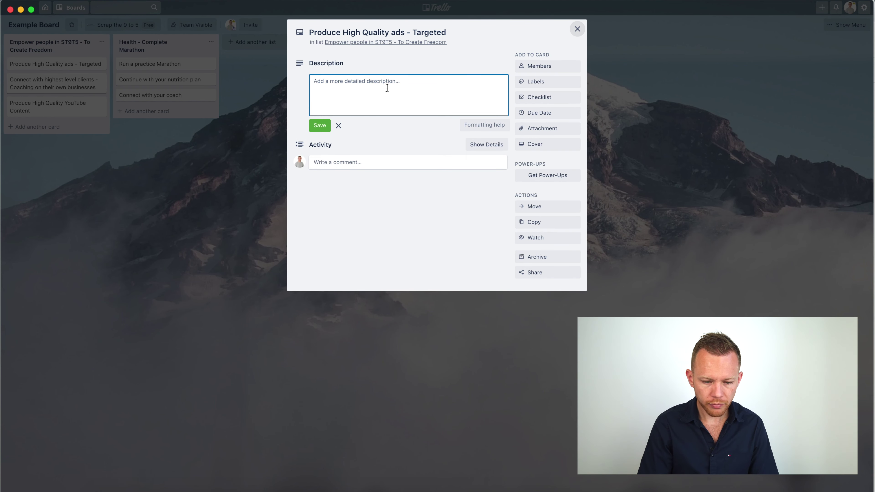
type("I:")
key("Return")
type("C")
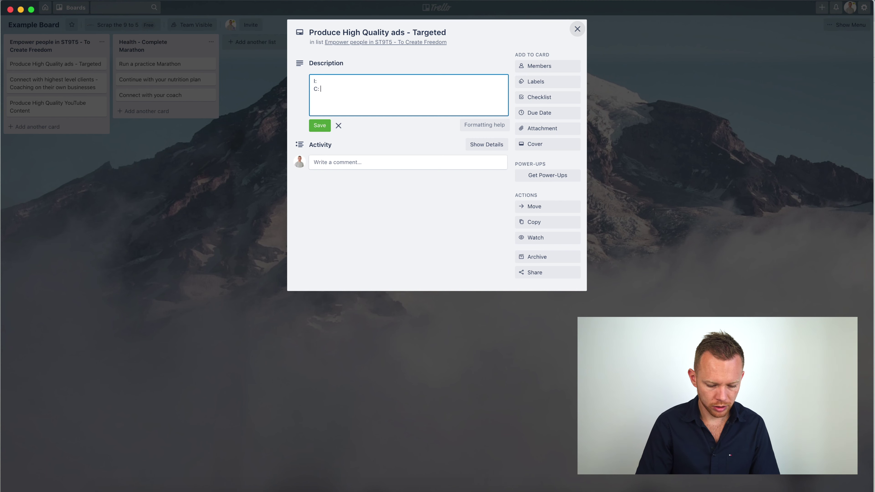
type(":")
key("Return")
type("E:")
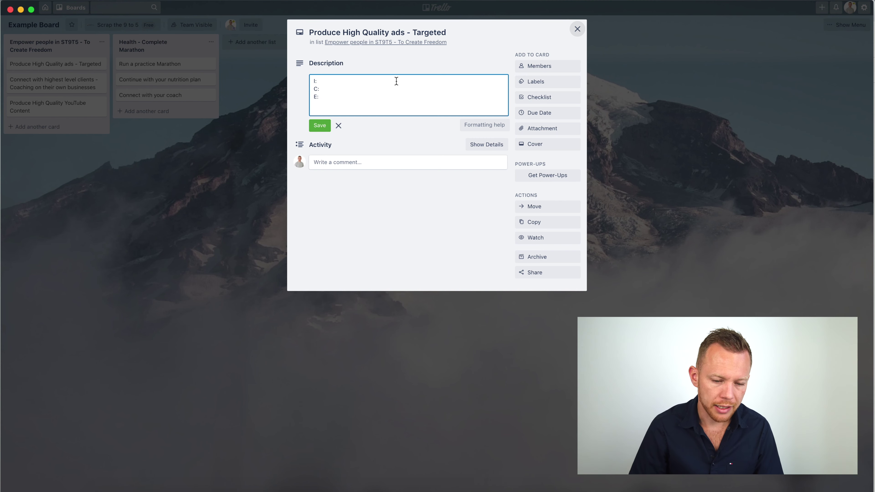
Fill in Impact - 9, Confidence - 10, Ease of implementation - 5, then ICE: 8.0
left_click(391, 80)
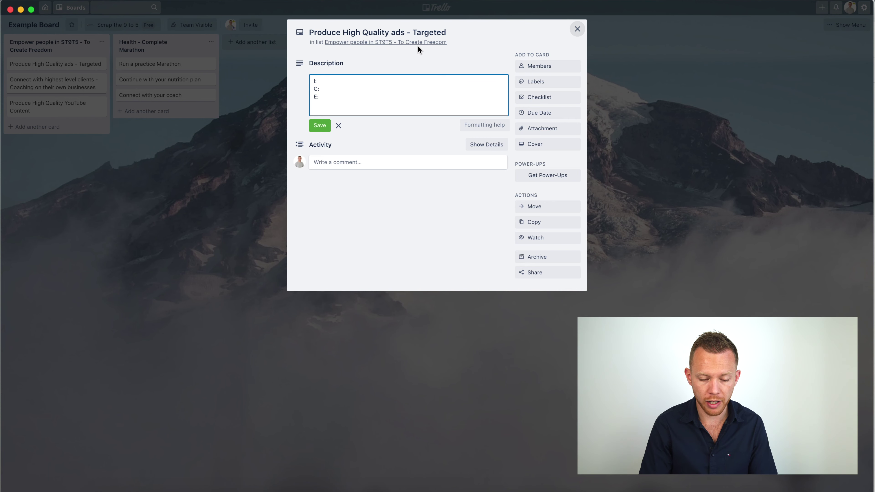
type("Impact")
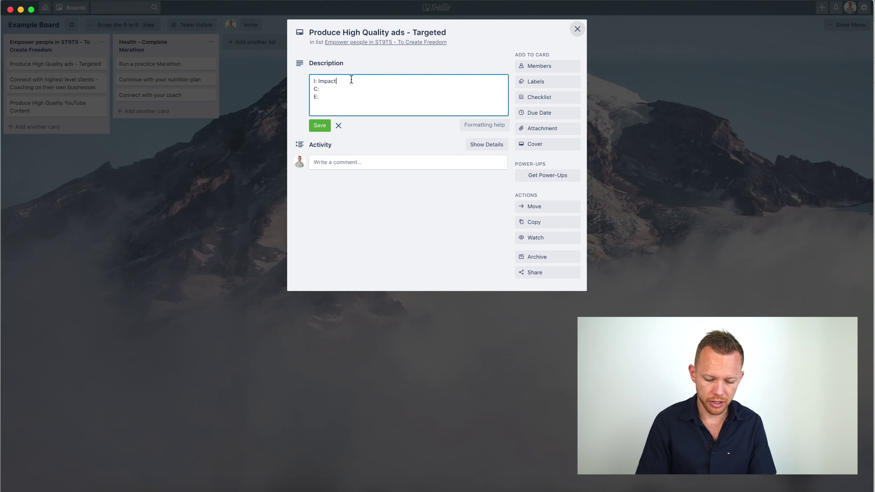
type("- ")
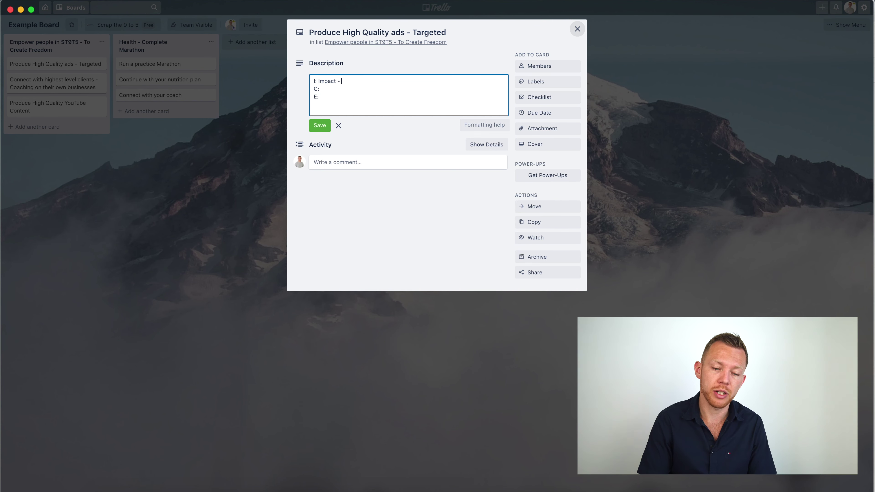
type("9")
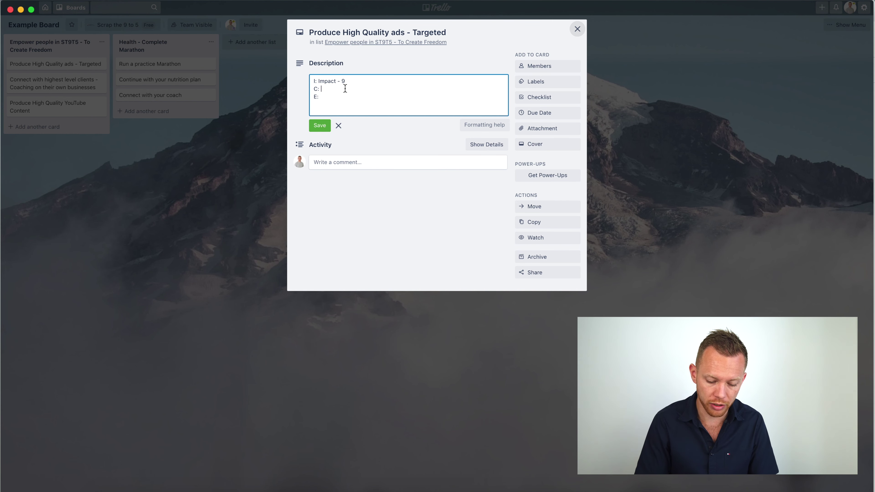
type("Confide")
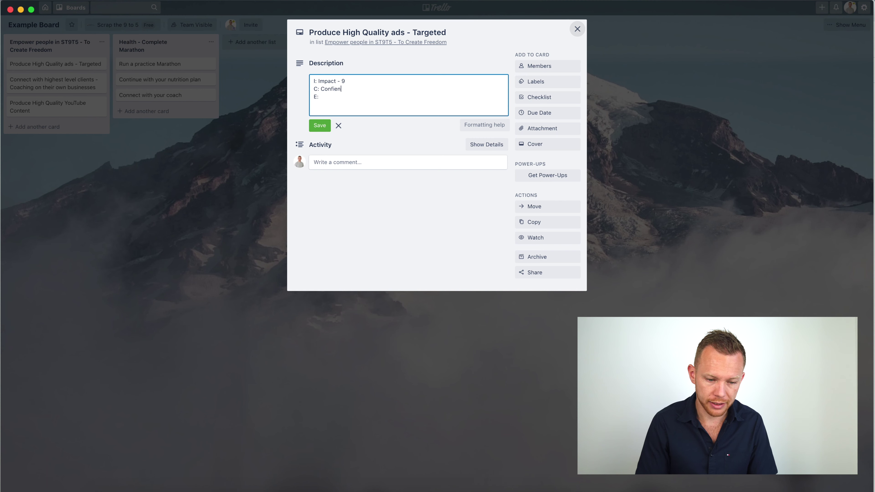
type("nce - 10")
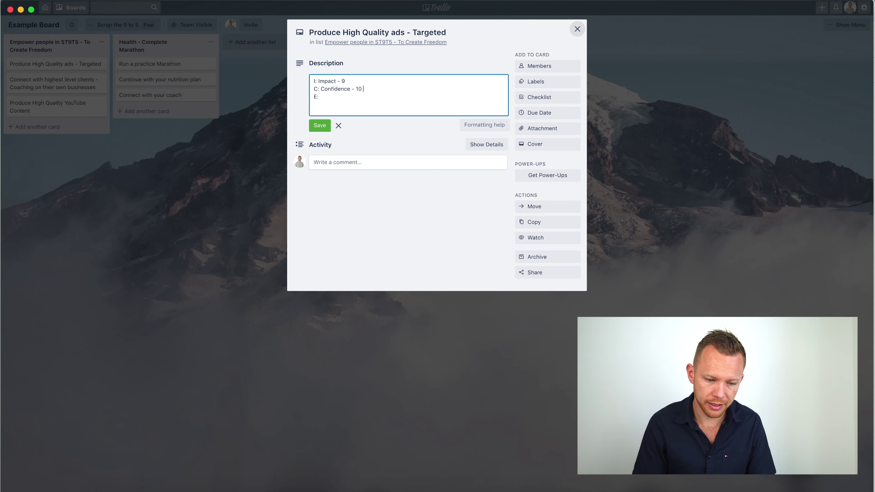
key("Return")
key("BackSpace")
left_click(335, 98)
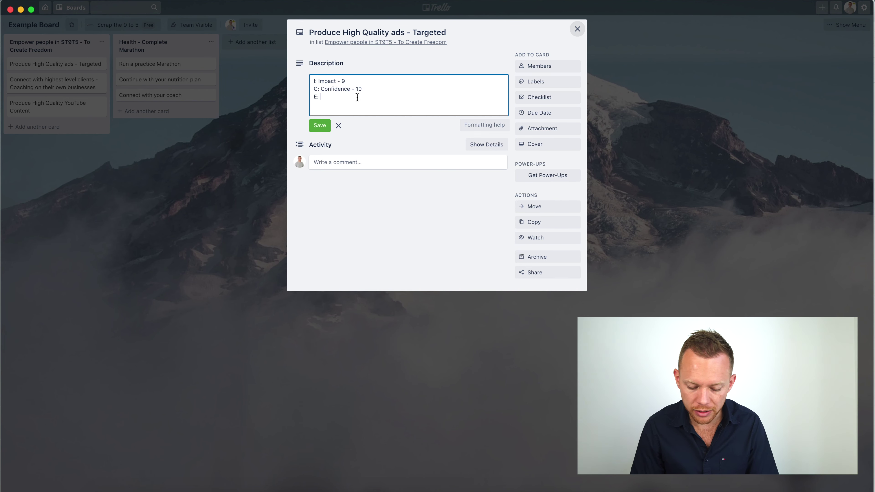
type("5")
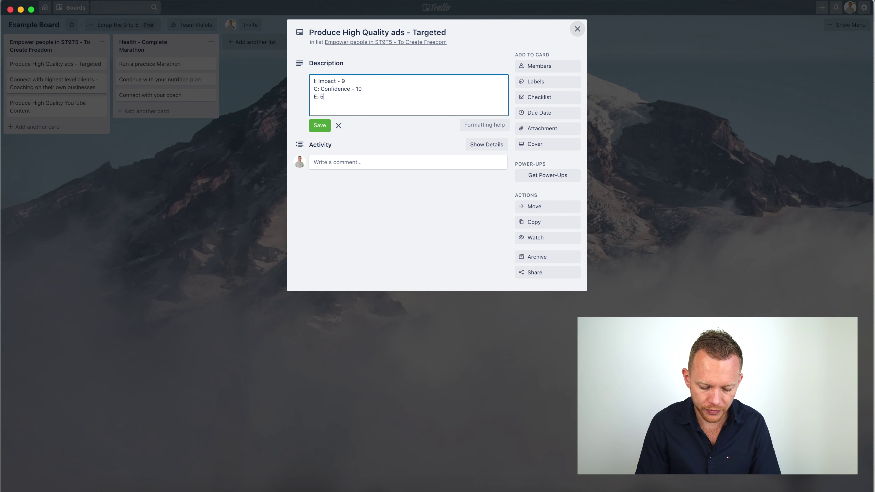
key("BackSpace")
type("Ease of im")
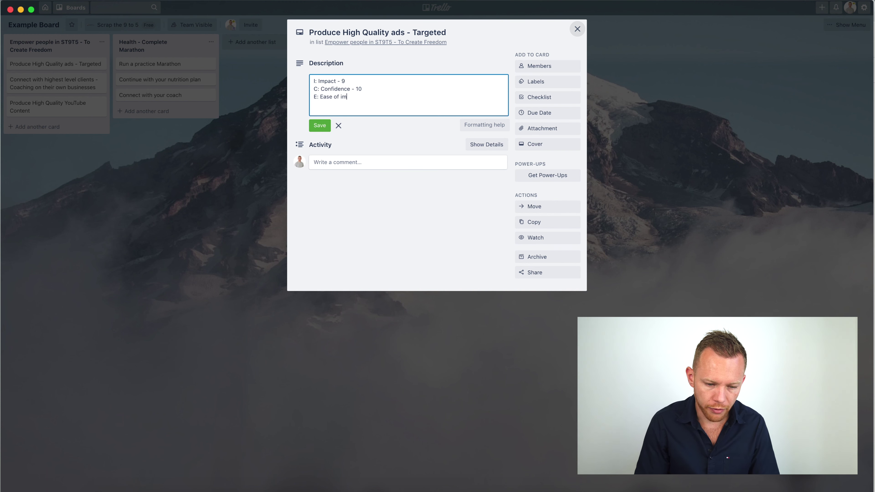
type("plementation - 5")
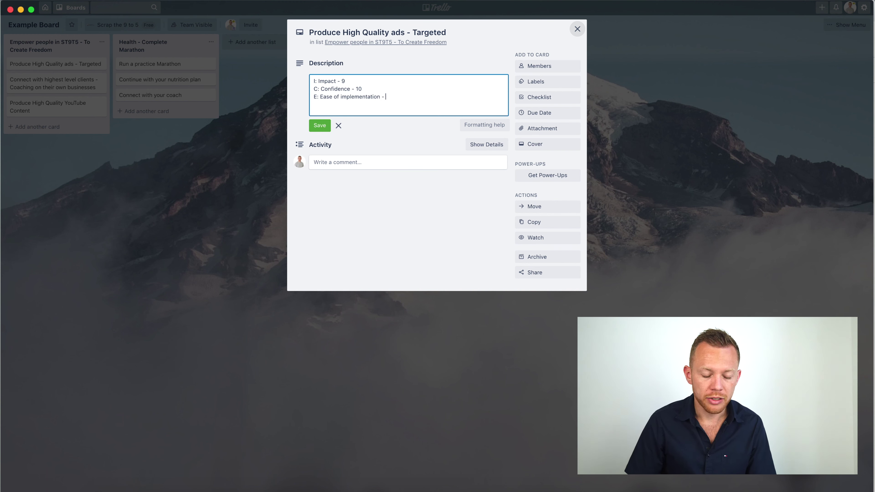
key("Return")
key("Return")
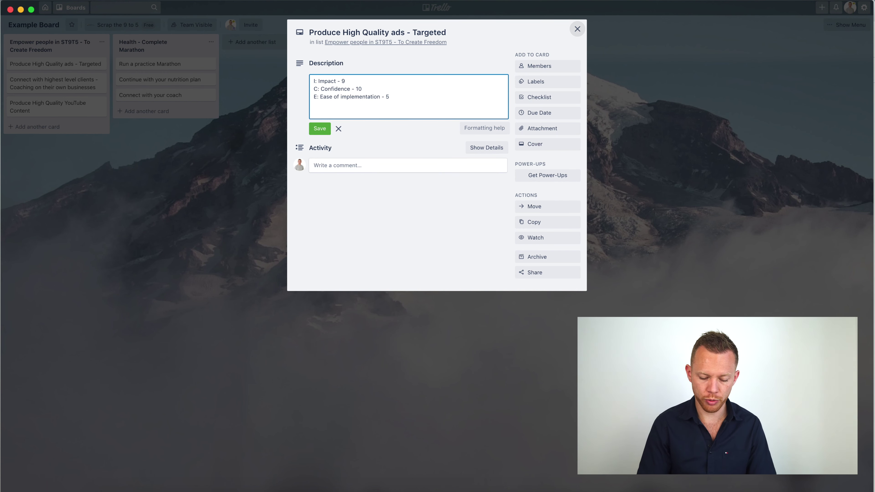
type("ICE: ")
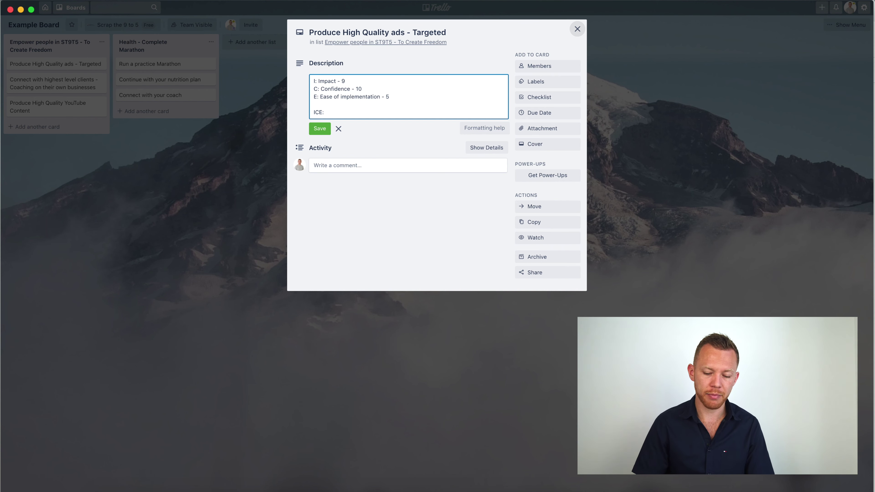
type("8.0")
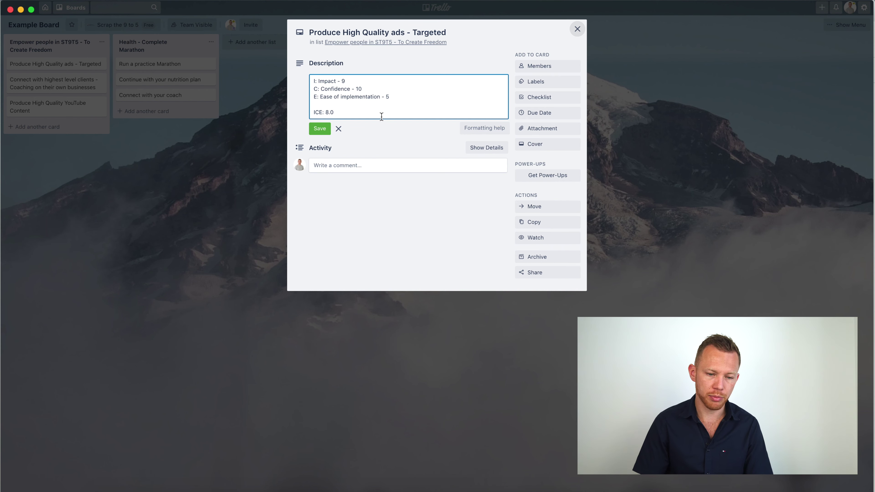
left_click(312, 32)
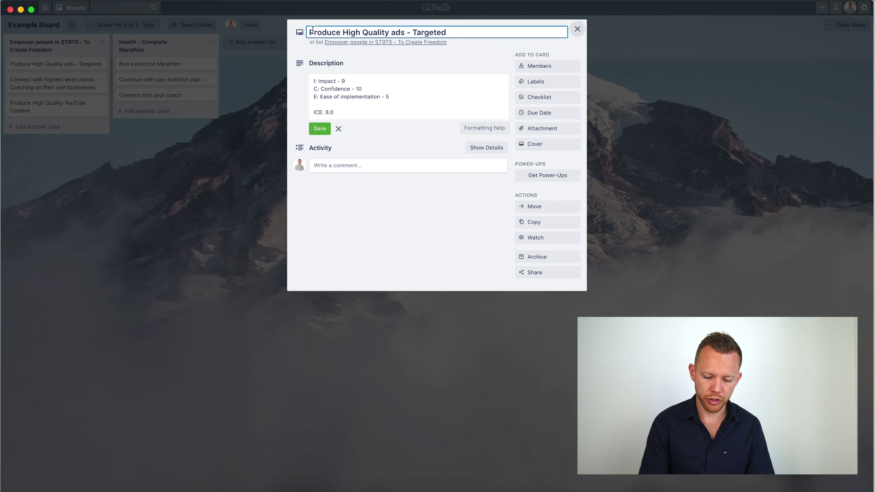
Prefix the ads card title with (8.0) and give it the red label
type("(8.0")
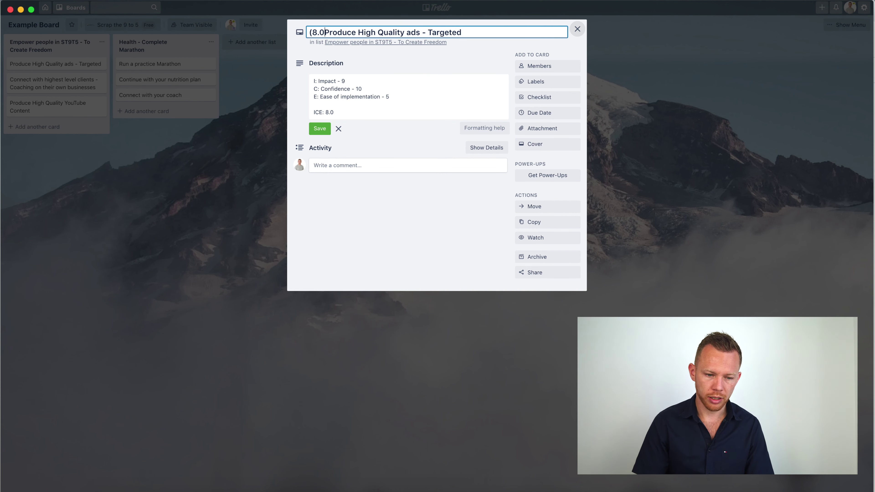
type(")")
key("Return")
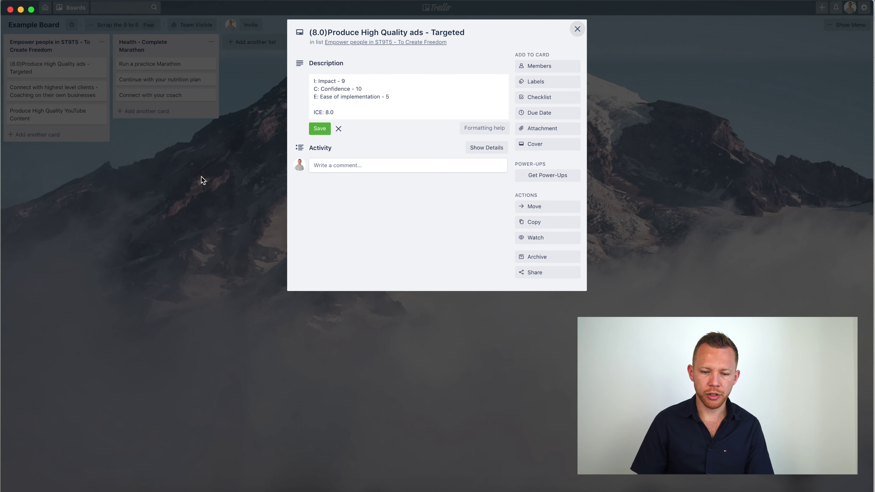
left_click(559, 84)
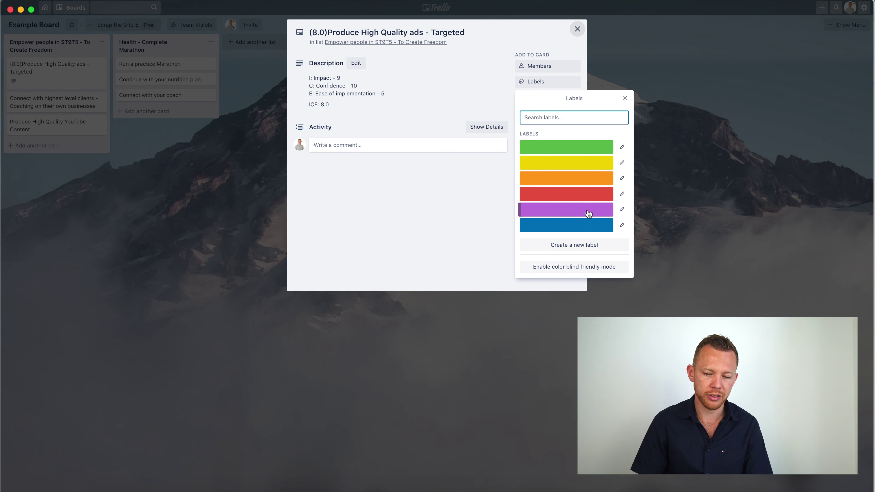
left_click(547, 191)
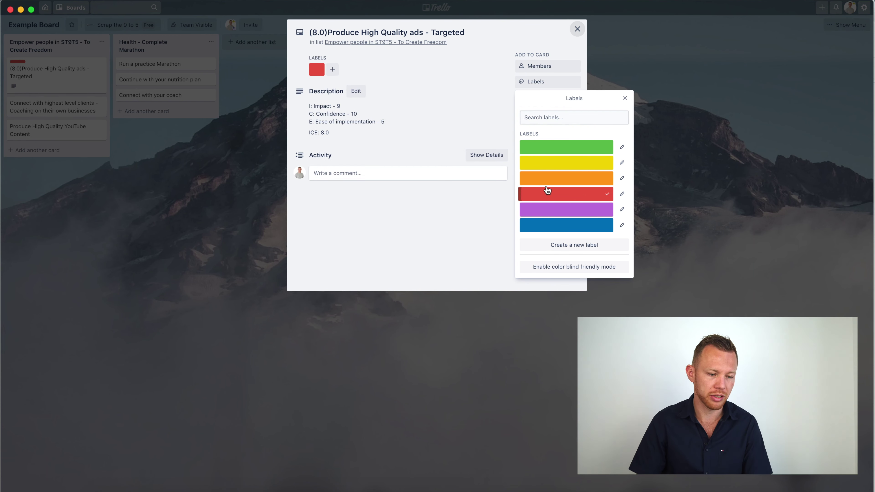
left_click(160, 182)
left_click(169, 172)
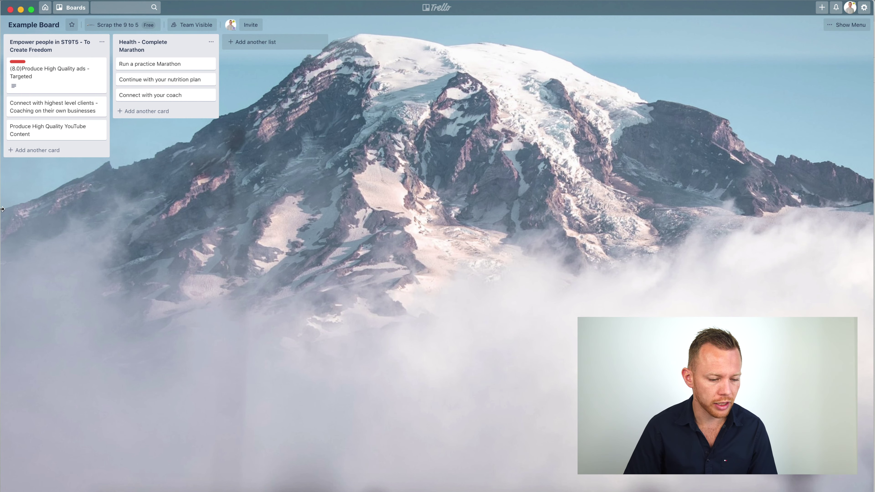
Create a Today list and move the (8.0) ads card and 'Run a practice Marathon' into it
double_click(23, 203)
type("Today")
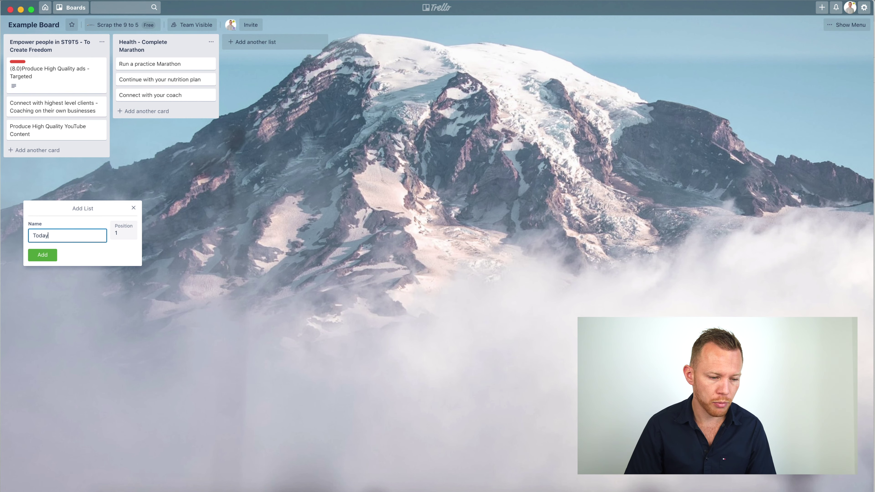
key("Return")
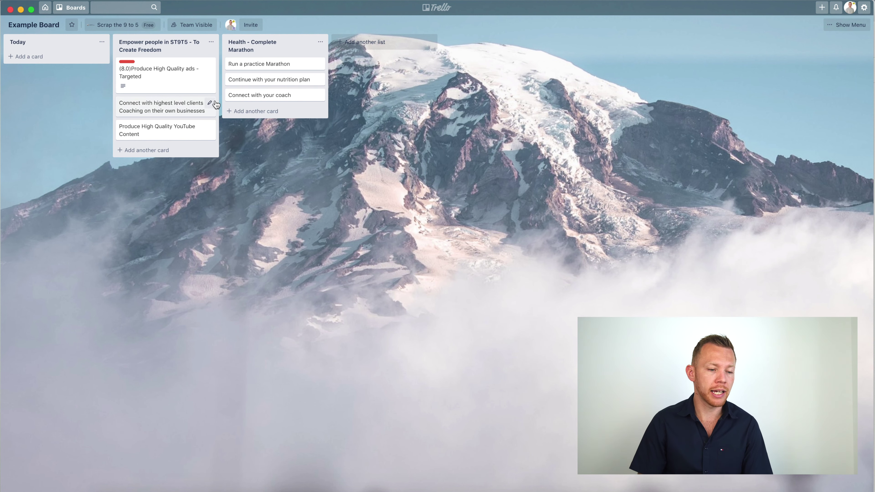
left_click_drag(64, 60, 62, 62)
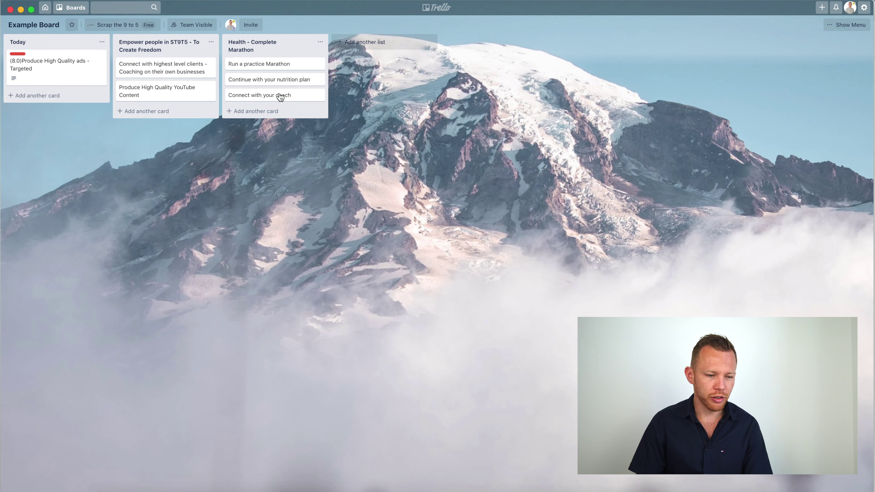
left_click_drag(302, 64, 111, 93)
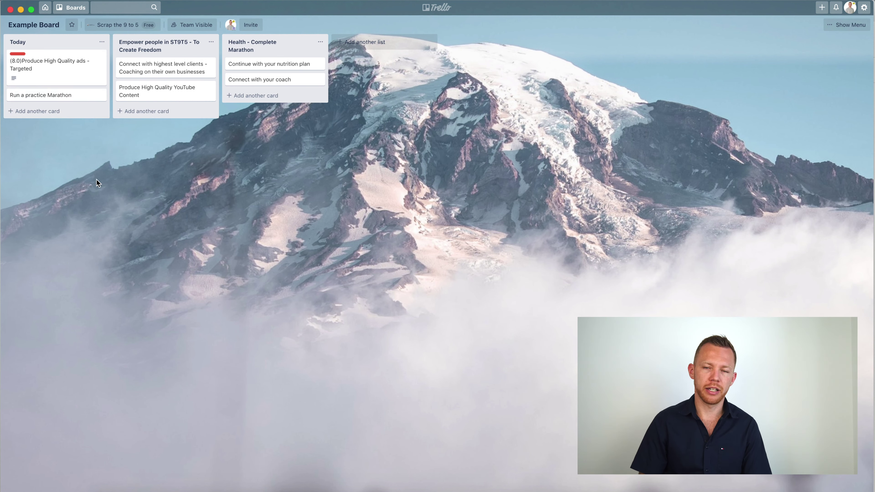